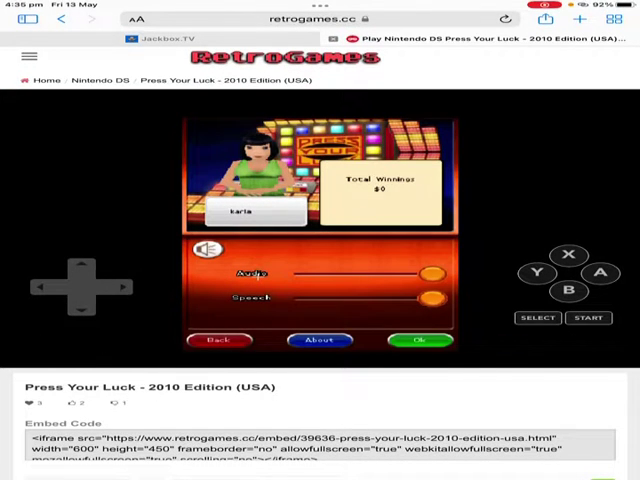
- Toggle between the audio options and main menu, then start Campaign Mode
{"action": "left_click", "coordinate": [219, 340]}
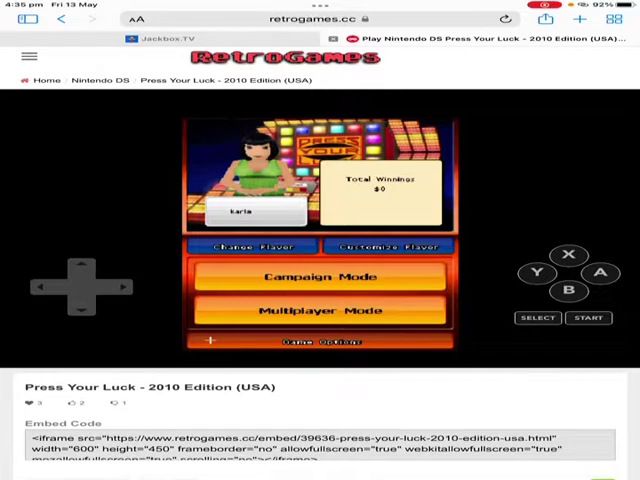
{"action": "left_click", "coordinate": [320, 341]}
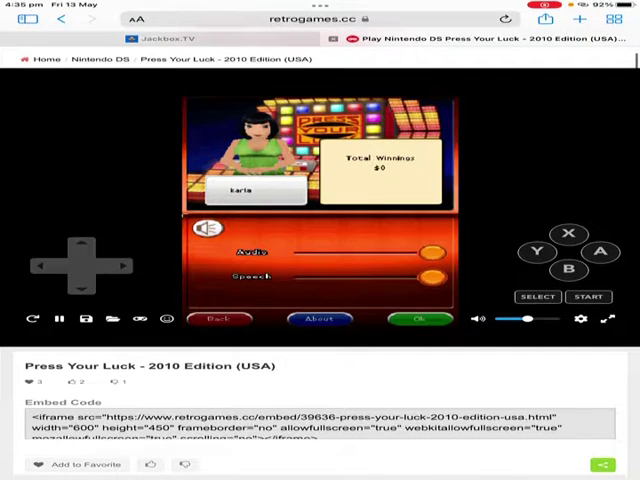
{"action": "left_click", "coordinate": [217, 318]}
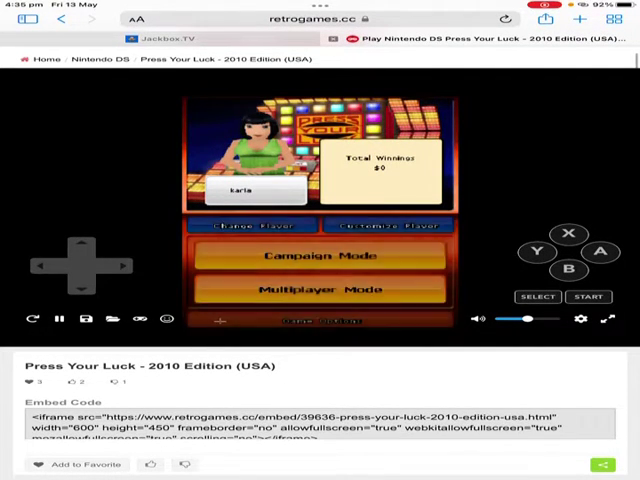
{"action": "left_click", "coordinate": [320, 320]}
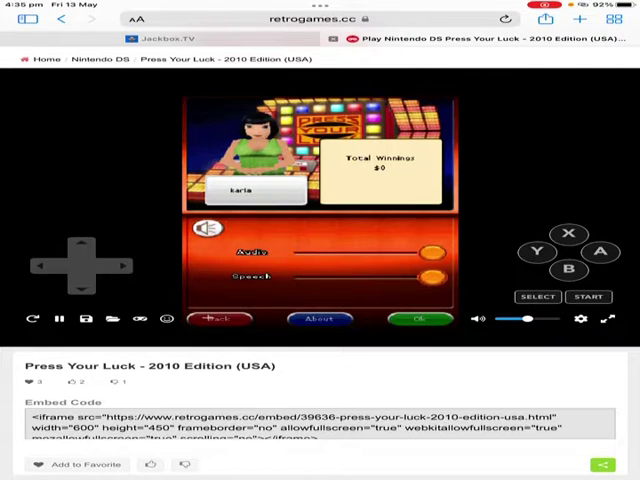
{"action": "left_click", "coordinate": [218, 317]}
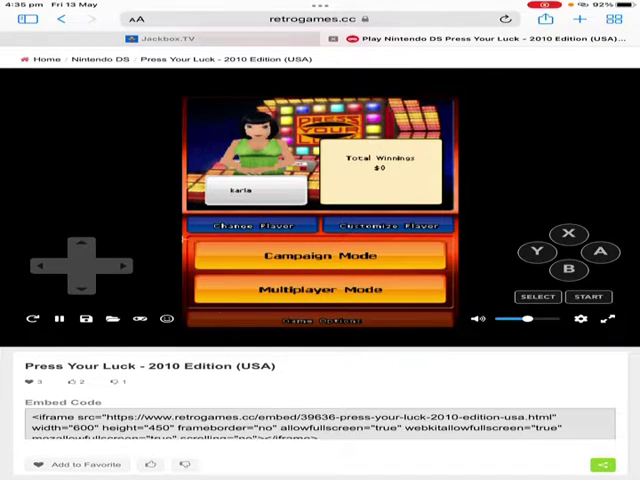
{"action": "left_click", "coordinate": [244, 256]}
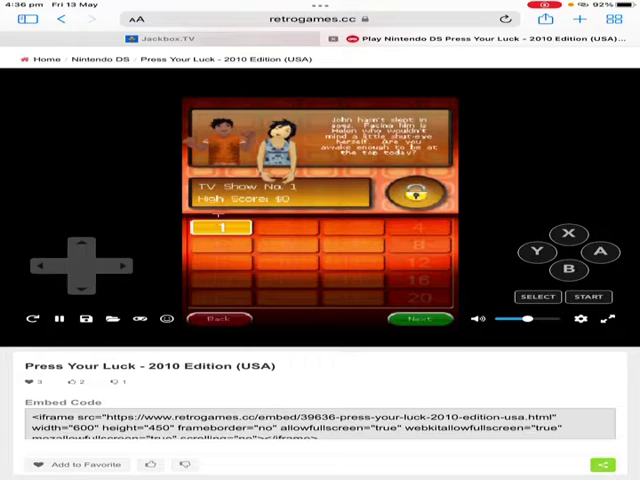
- Switch the emulator to fullscreen for TV Show No. 1
{"action": "left_click", "coordinate": [609, 317]}
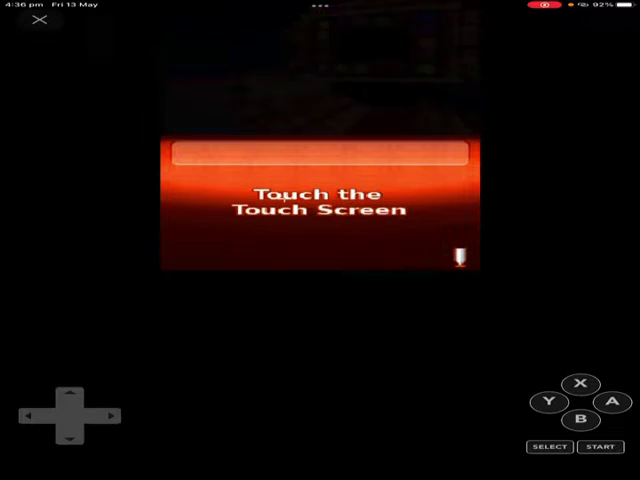
- Buzz in and answer Beyonce, then move past the weather scientist question
{"action": "left_click", "coordinate": [290, 205]}
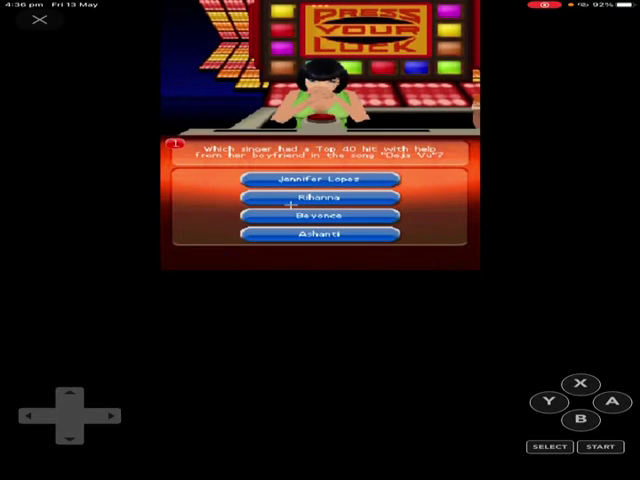
{"action": "left_click", "coordinate": [263, 216]}
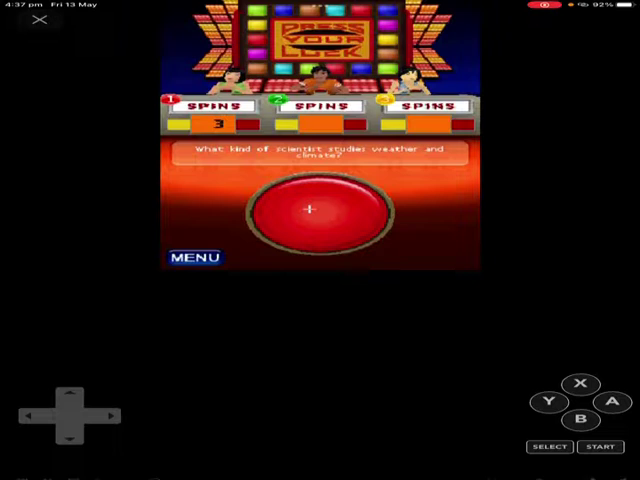
{"action": "left_click", "coordinate": [309, 208]}
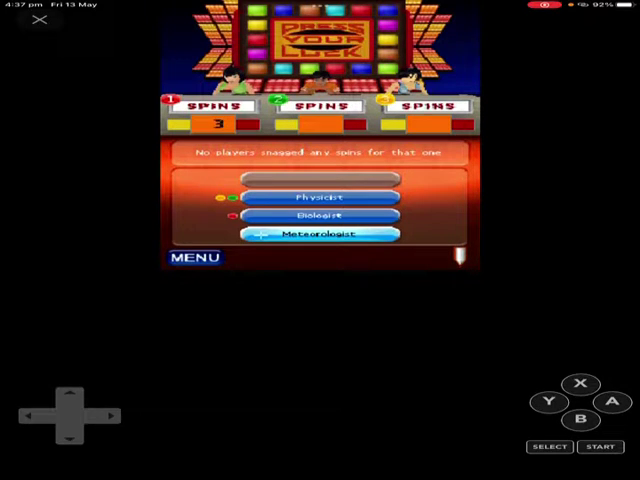
{"action": "left_click", "coordinate": [294, 215]}
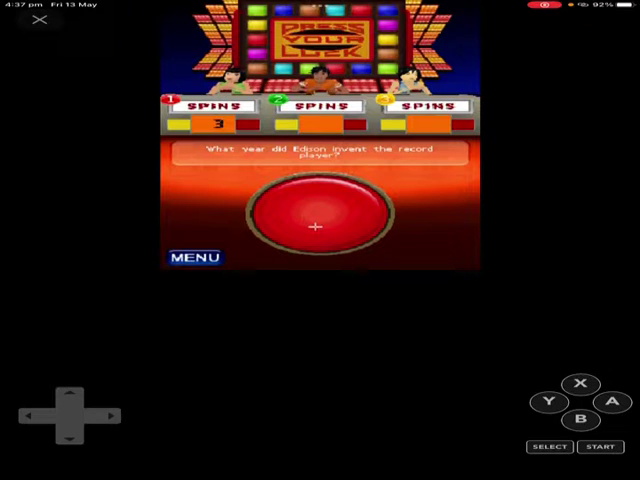
- Buzz in and answer 1949 and Arthur Healy to the Edison and Jeannie questions
{"action": "left_click", "coordinate": [315, 227]}
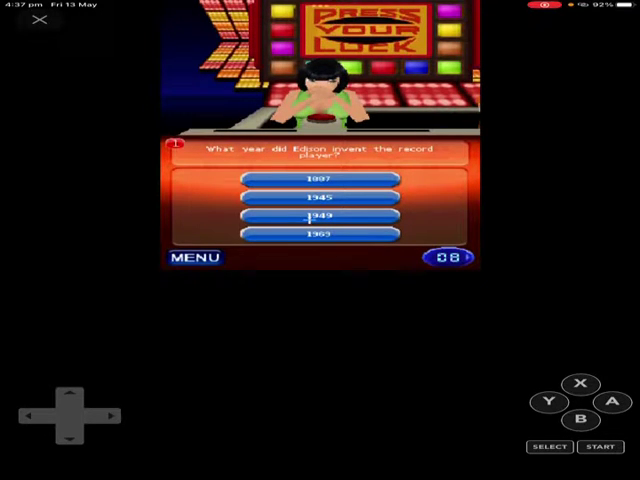
{"action": "left_click", "coordinate": [310, 217]}
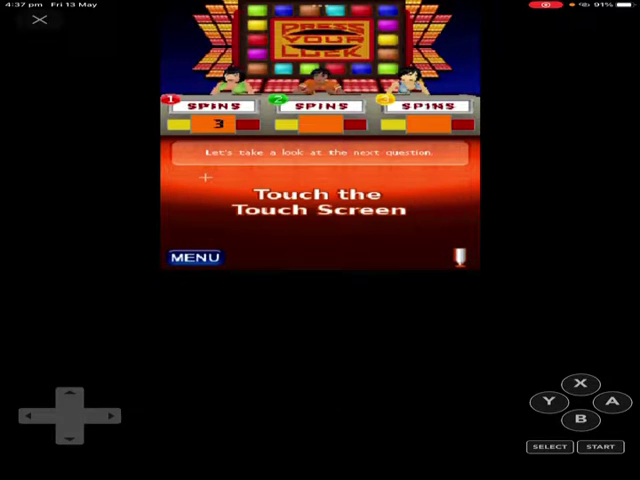
{"action": "left_click", "coordinate": [223, 190]}
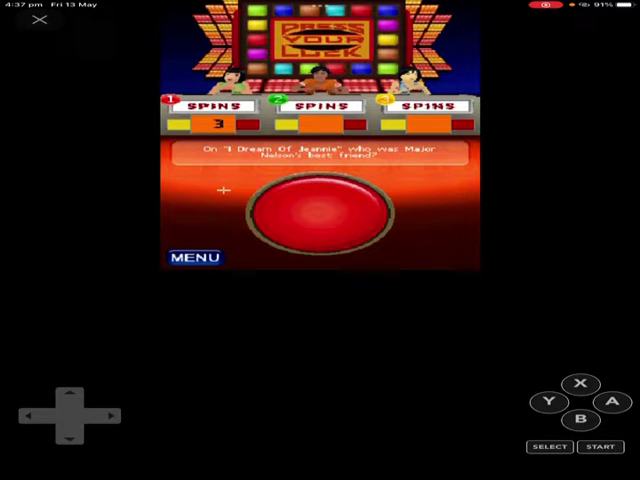
{"action": "left_click", "coordinate": [301, 217]}
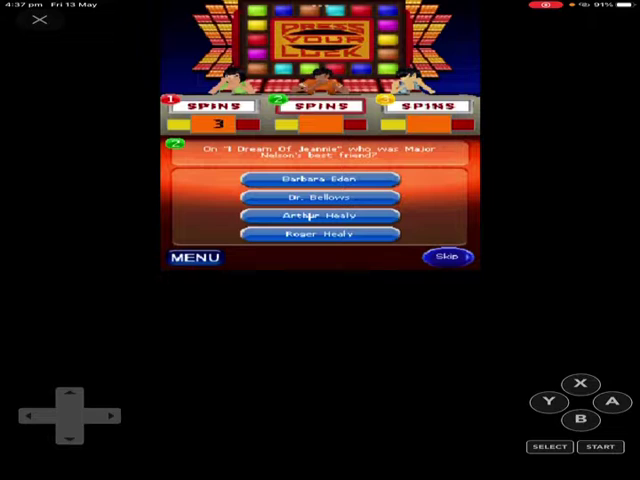
{"action": "left_click", "coordinate": [311, 215]}
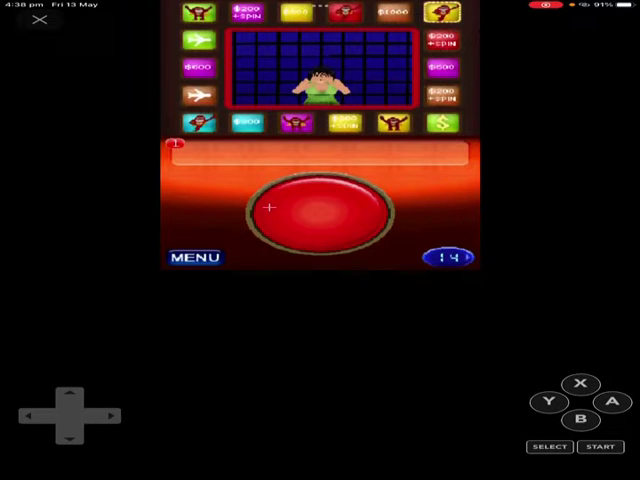
- Stop the board on $400, spin again, and stop on $200
{"action": "left_click", "coordinate": [316, 208]}
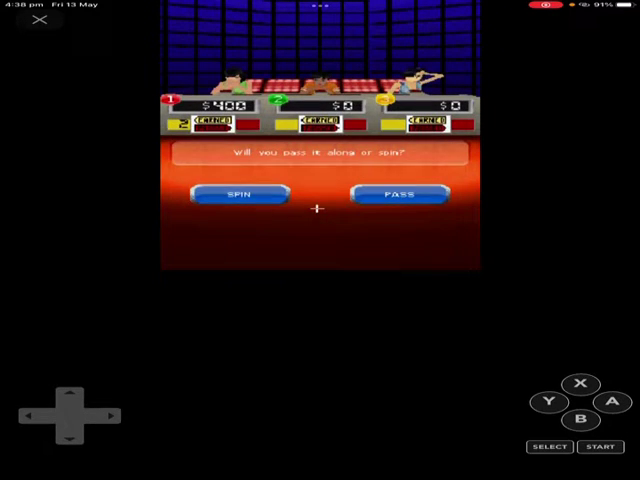
{"action": "left_click", "coordinate": [224, 197]}
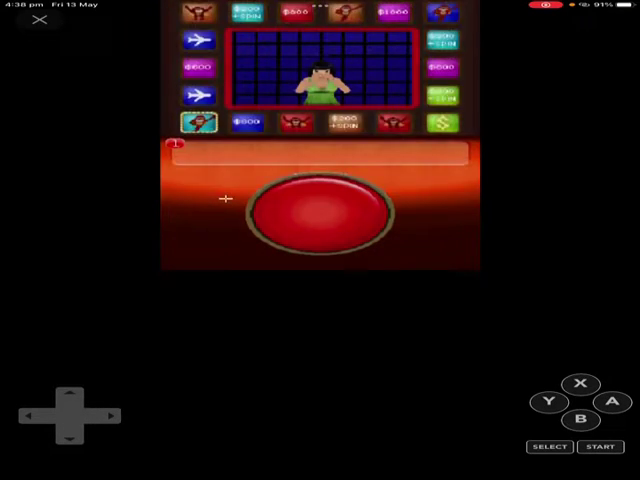
{"action": "left_click", "coordinate": [307, 210]}
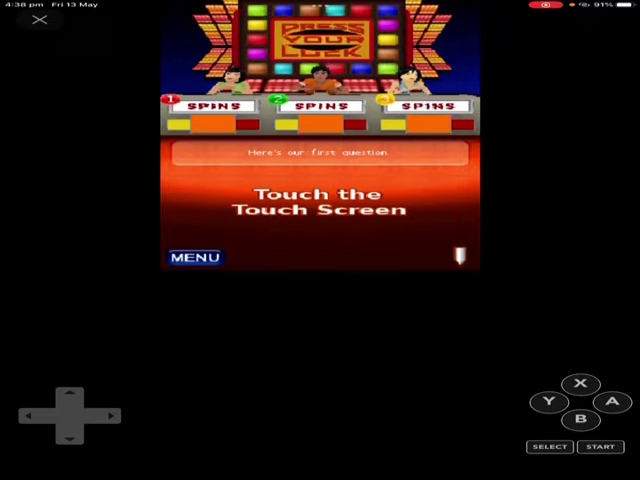
- Answer England for the Pakistan border question and Bullpen for the ballpark question
{"action": "left_click", "coordinate": [298, 204]}
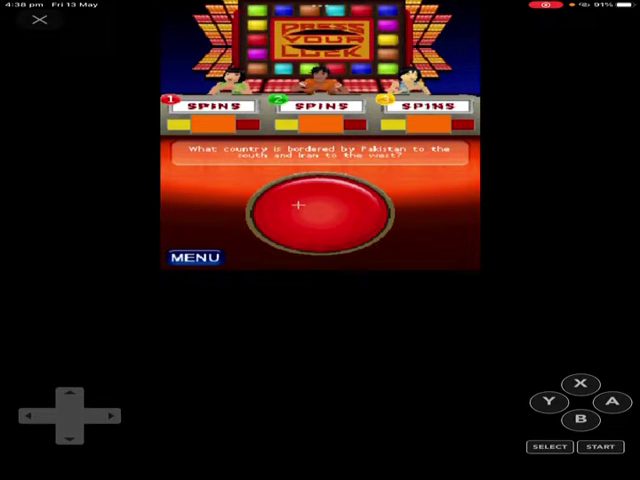
{"action": "left_click", "coordinate": [320, 216]}
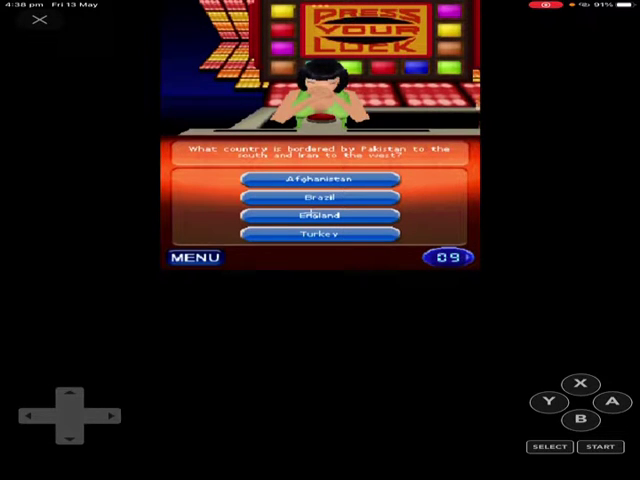
{"action": "left_click", "coordinate": [311, 214]}
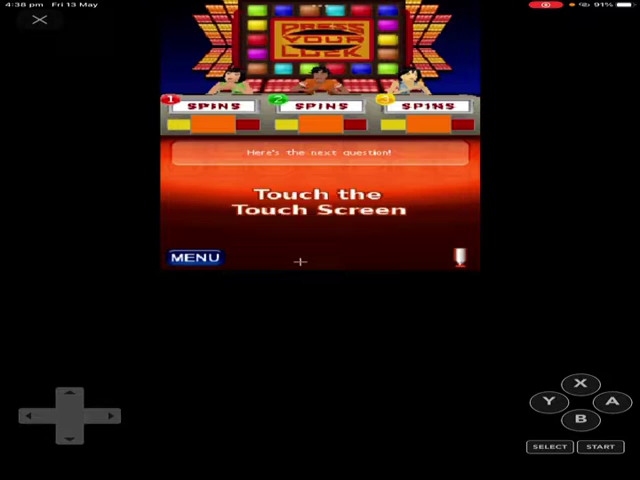
{"action": "left_click", "coordinate": [246, 206]}
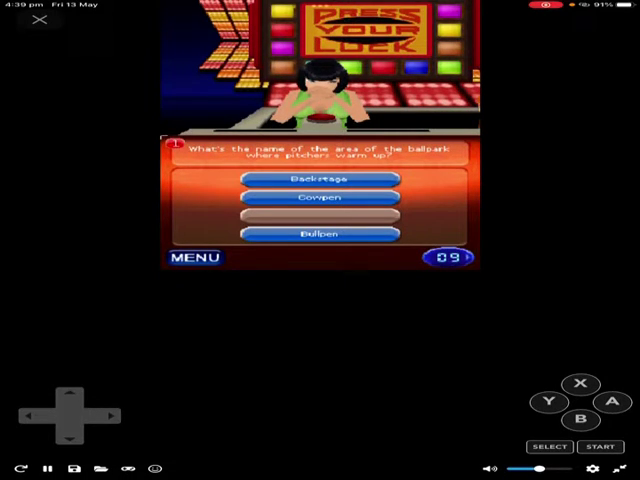
{"action": "left_click", "coordinate": [275, 234]}
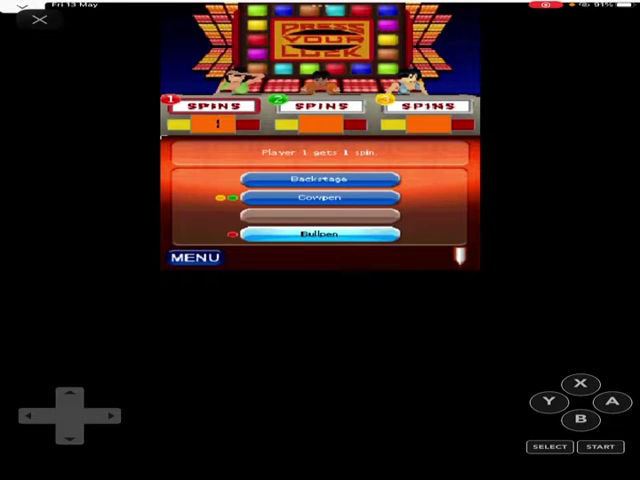
- Buzz in and answer Lamb Pate for tahini and Vietnam for the Ho Chi Minh Trail
{"action": "left_click", "coordinate": [306, 205]}
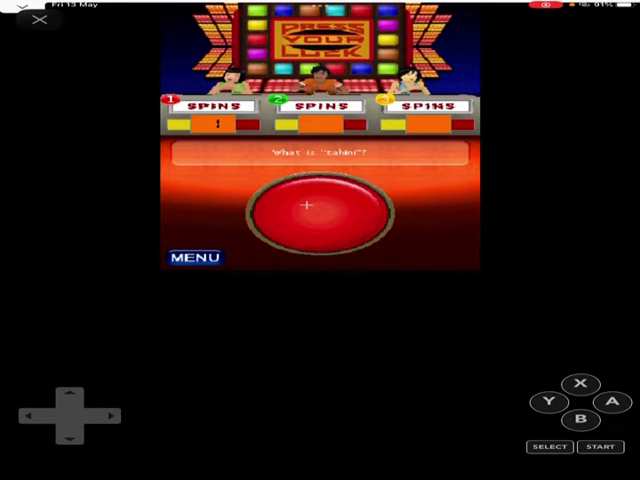
{"action": "left_click", "coordinate": [306, 206]}
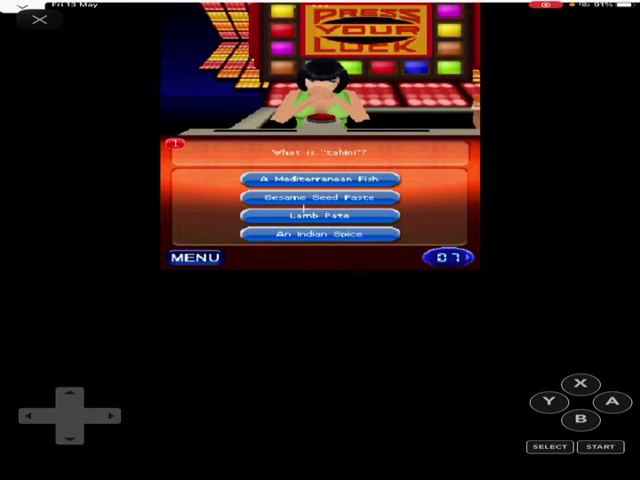
{"action": "left_click", "coordinate": [258, 215]}
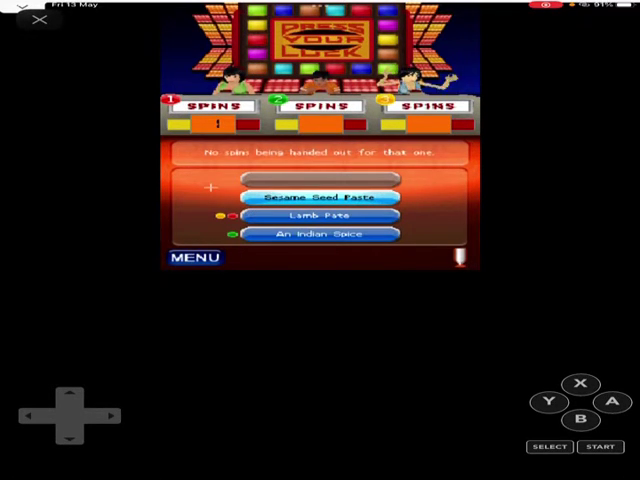
{"action": "left_click", "coordinate": [271, 201]}
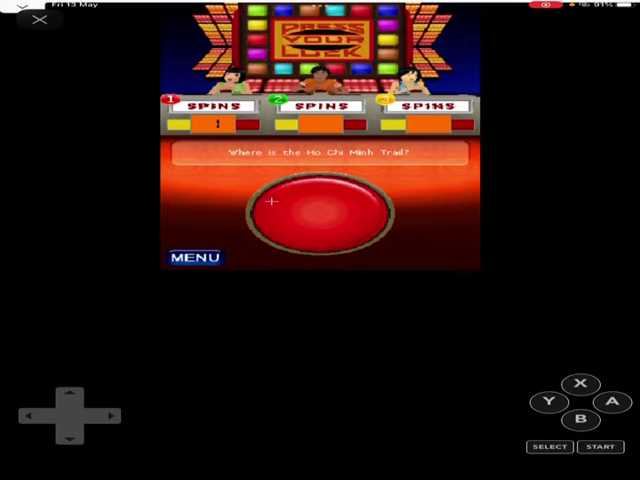
{"action": "left_click", "coordinate": [311, 210]}
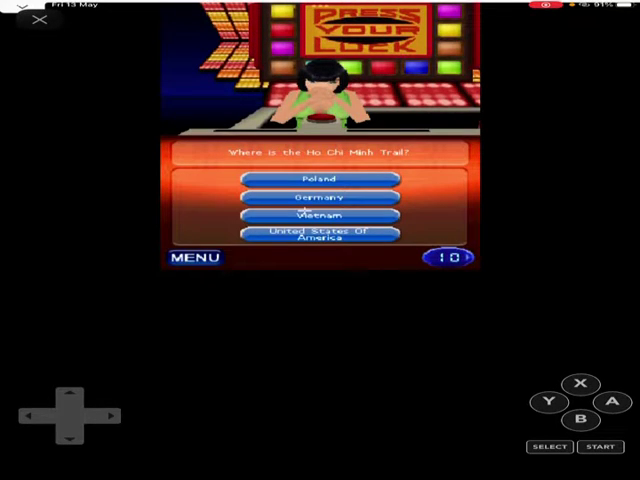
{"action": "left_click", "coordinate": [259, 215]}
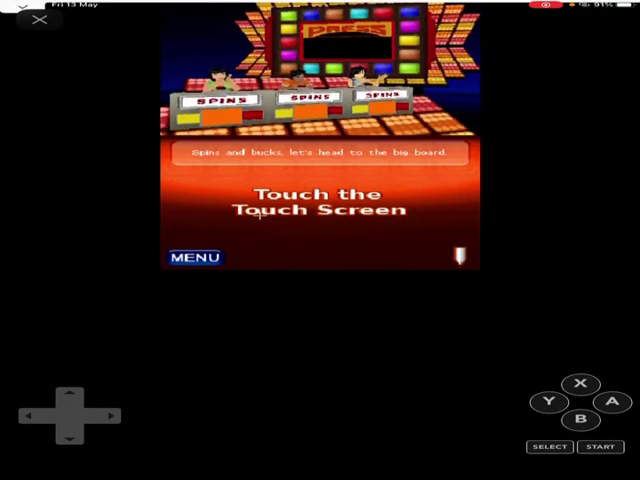
- Enter the big board and stop on $800, then on the big bucks square
{"action": "left_click", "coordinate": [251, 215]}
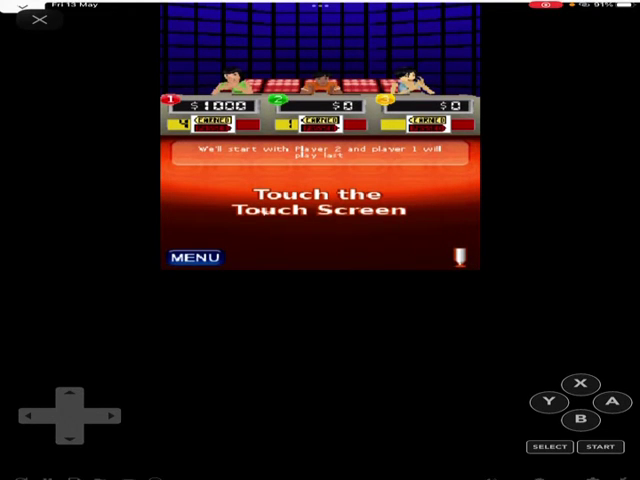
{"action": "left_click", "coordinate": [264, 209]}
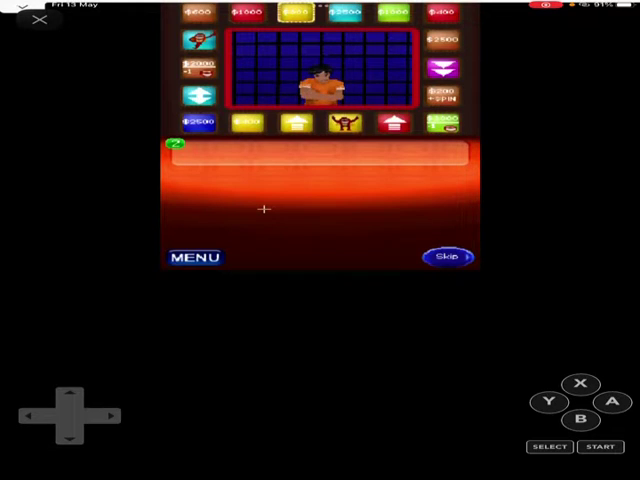
{"action": "left_click", "coordinate": [264, 209]}
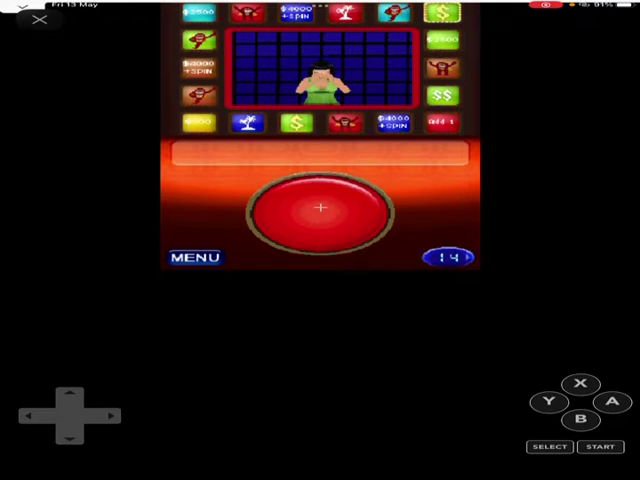
{"action": "left_click", "coordinate": [320, 207]}
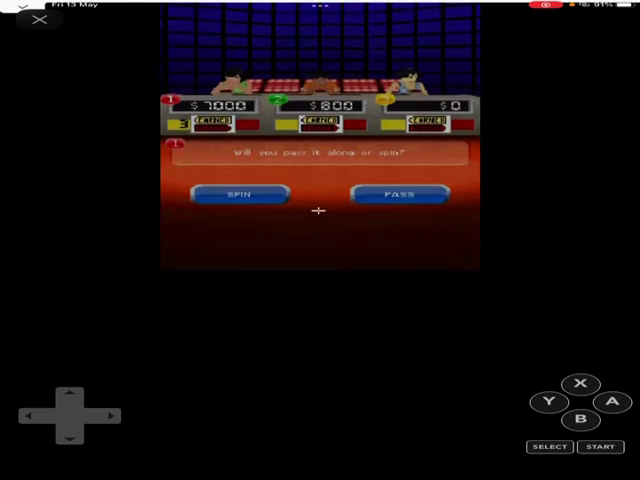
- Keep spinning: $400, then a Whammy, then Add 1 for Player 2's win
{"action": "left_click", "coordinate": [225, 198]}
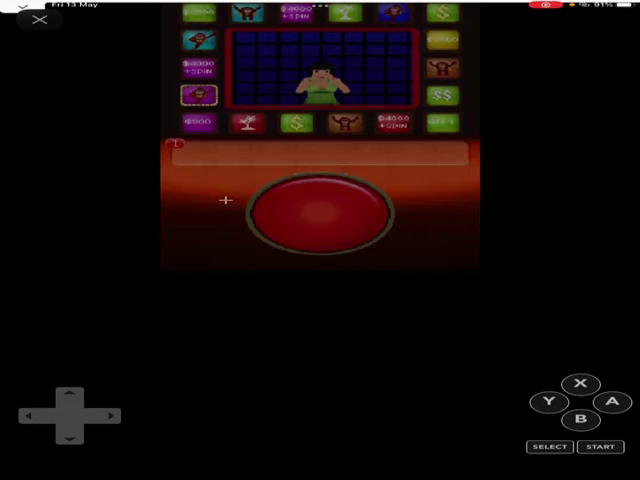
{"action": "left_click", "coordinate": [309, 212]}
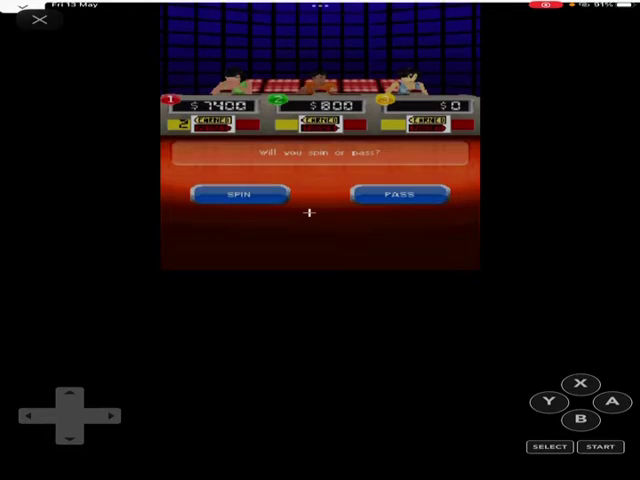
{"action": "left_click", "coordinate": [229, 196]}
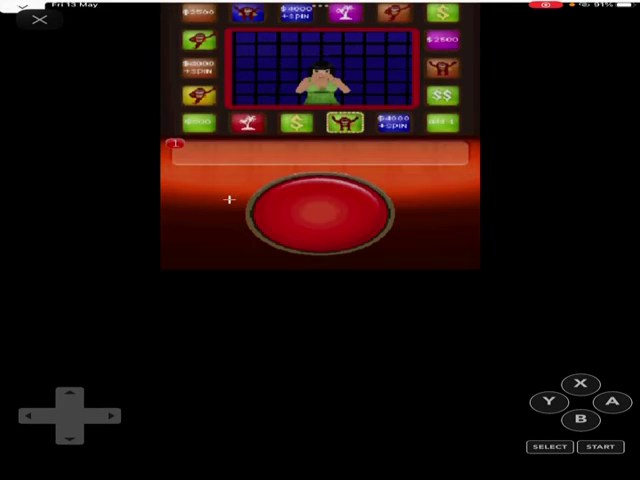
{"action": "left_click", "coordinate": [309, 212]}
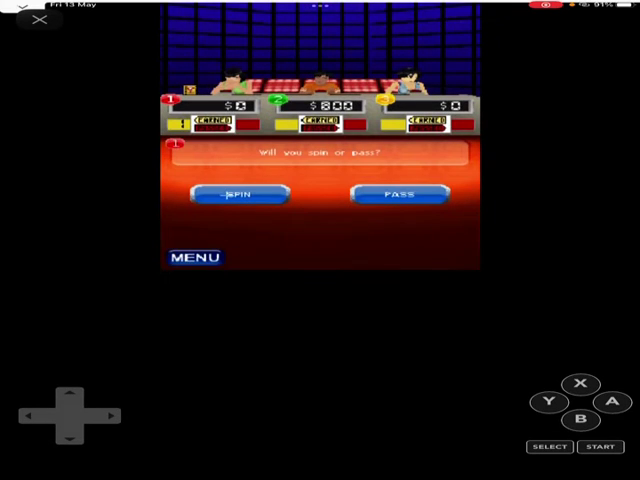
{"action": "left_click", "coordinate": [229, 194]}
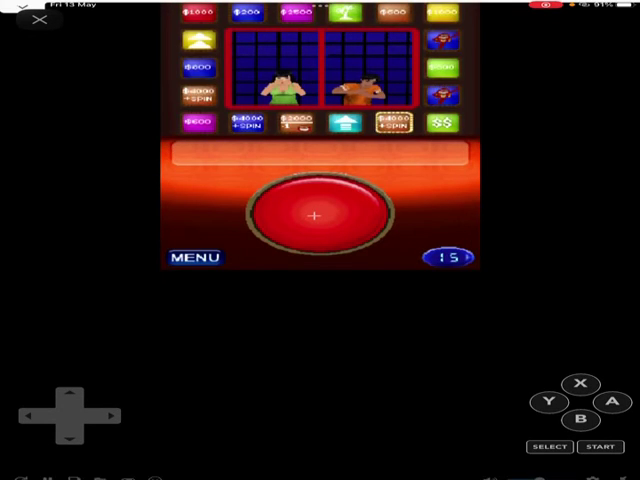
{"action": "left_click", "coordinate": [310, 211]}
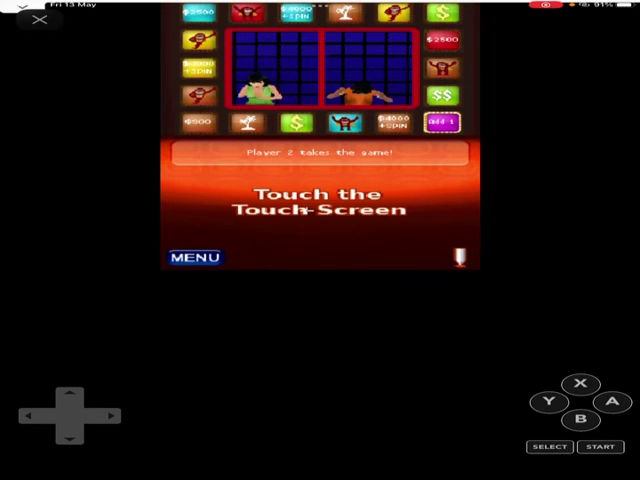
- Dismiss Player 2's win message so the game saves
{"action": "left_click", "coordinate": [303, 208]}
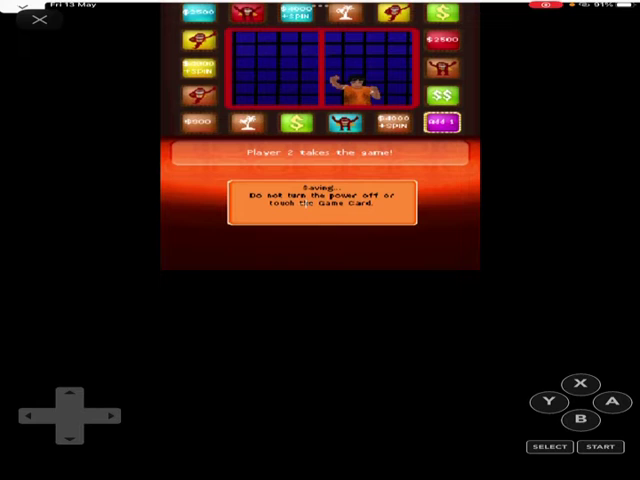